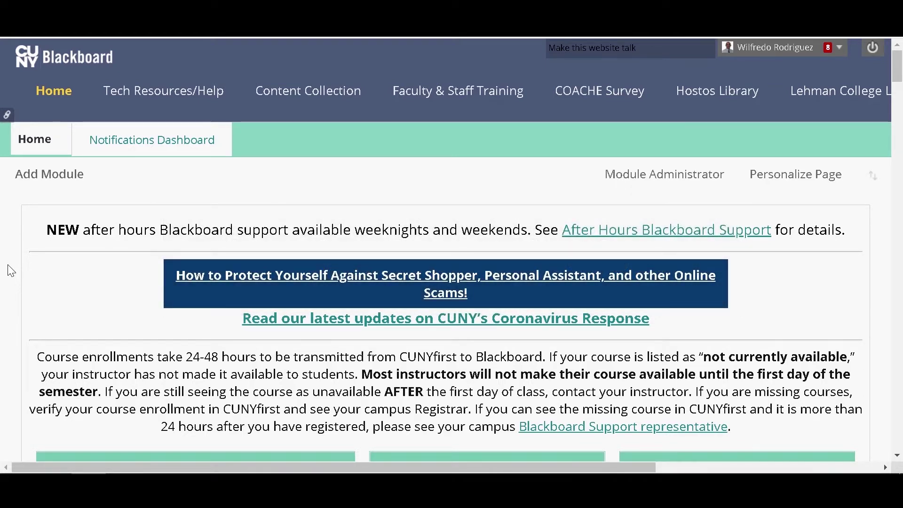
scroll(10, 271, "down", 2)
scroll(10, 271, "down", 2)
scroll(10, 270, "down", 3)
scroll(10, 270, "down", 3)
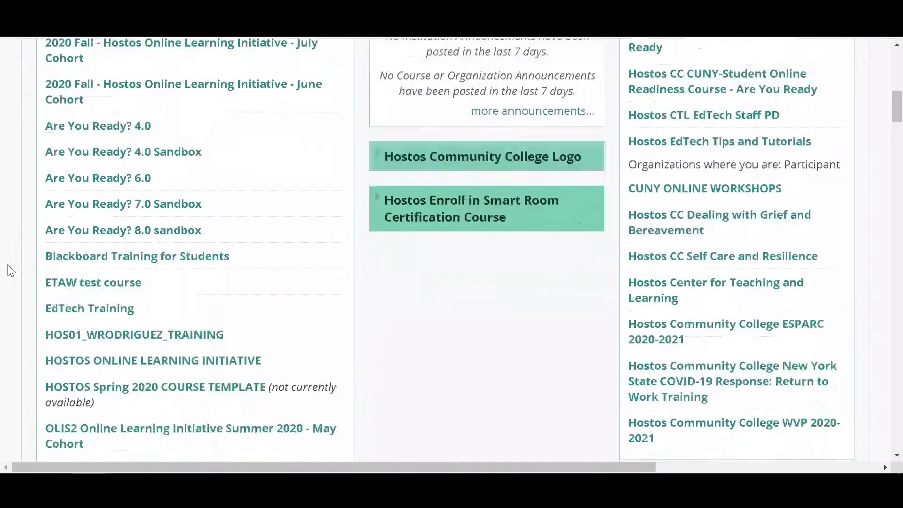
scroll(10, 270, "down", 3)
scroll(11, 270, "down", 3)
scroll(10, 270, "down", 3)
scroll(10, 270, "down", 2)
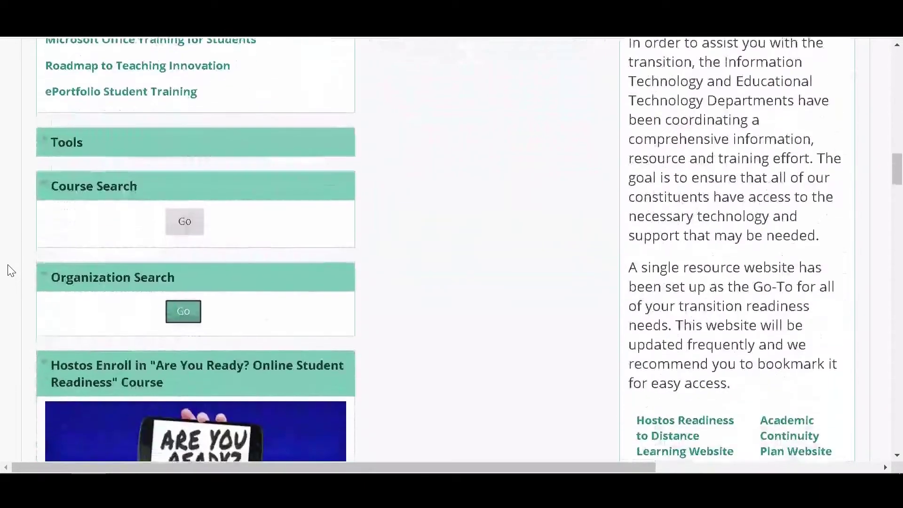
scroll(10, 270, "down", 3)
scroll(9, 271, "down", 2)
scroll(11, 271, "down", 3)
scroll(10, 270, "down", 2)
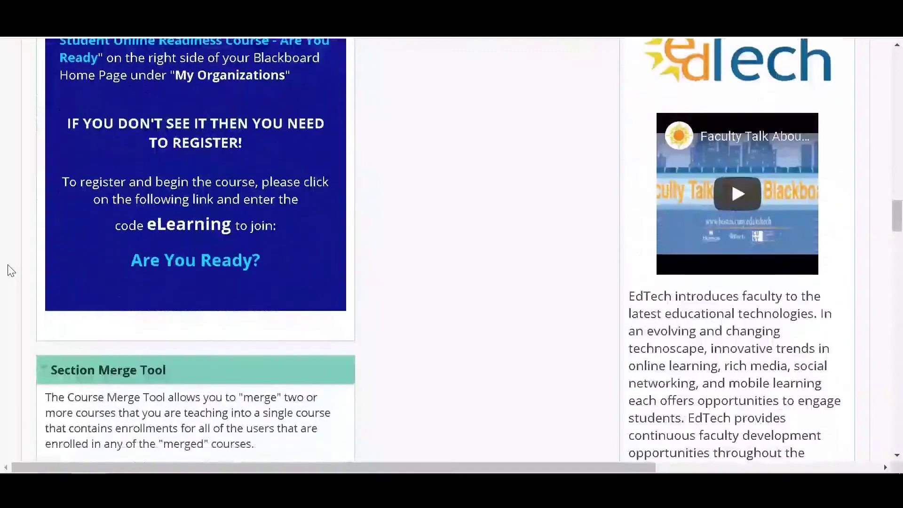
scroll(10, 270, "down", 3)
scroll(11, 271, "down", 1)
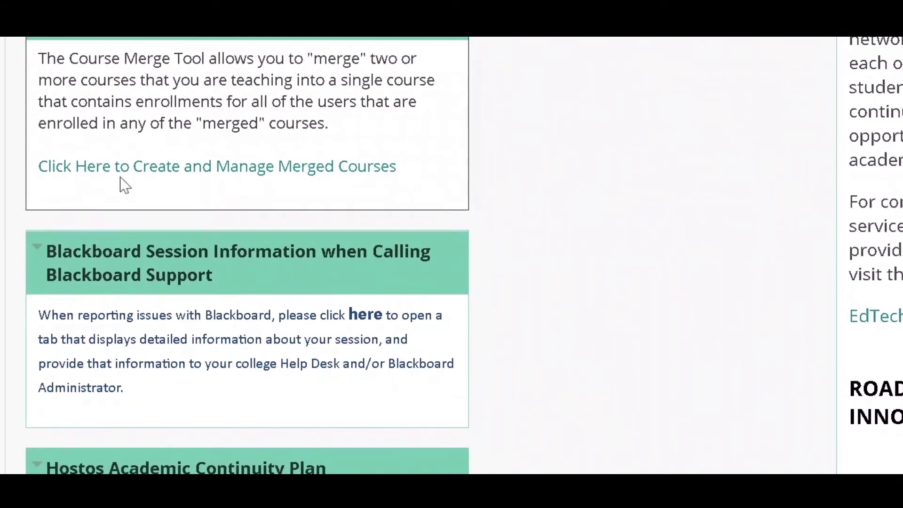
Open the Section Merge Tool's create-and-manage merged courses page
left_click(207, 169)
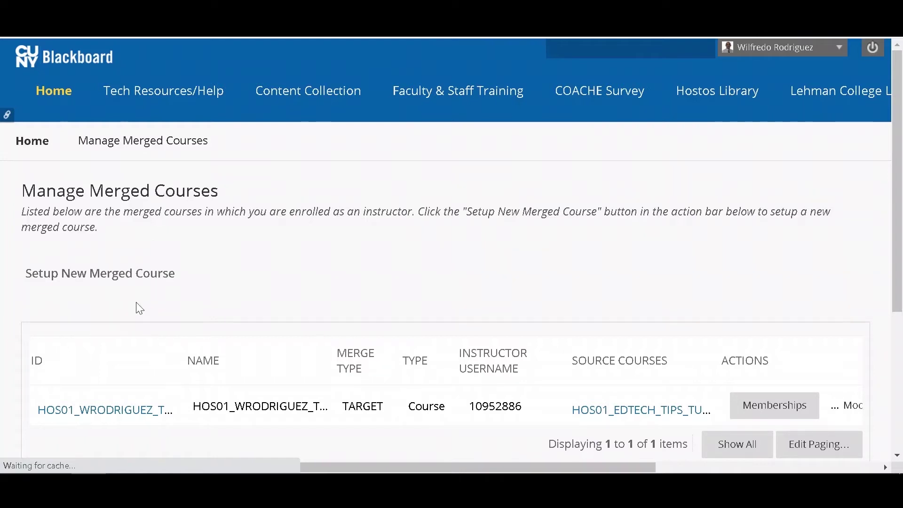
scroll(139, 307, "down", 2)
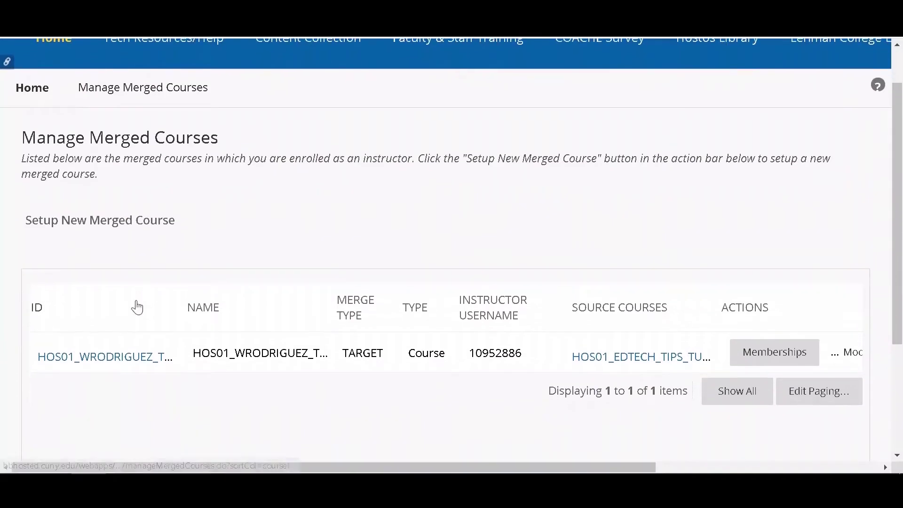
scroll(137, 306, "down", 1)
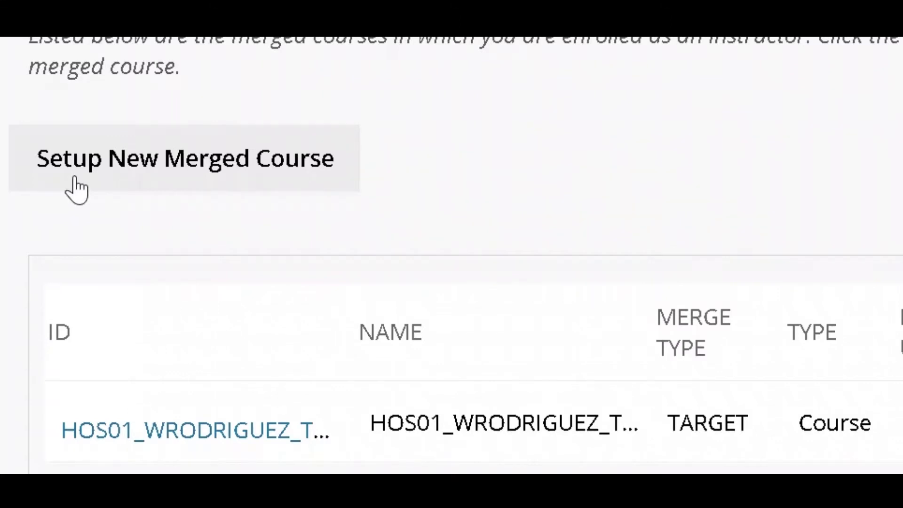
Begin a new merged course setup to choose the source courses
left_click(76, 190)
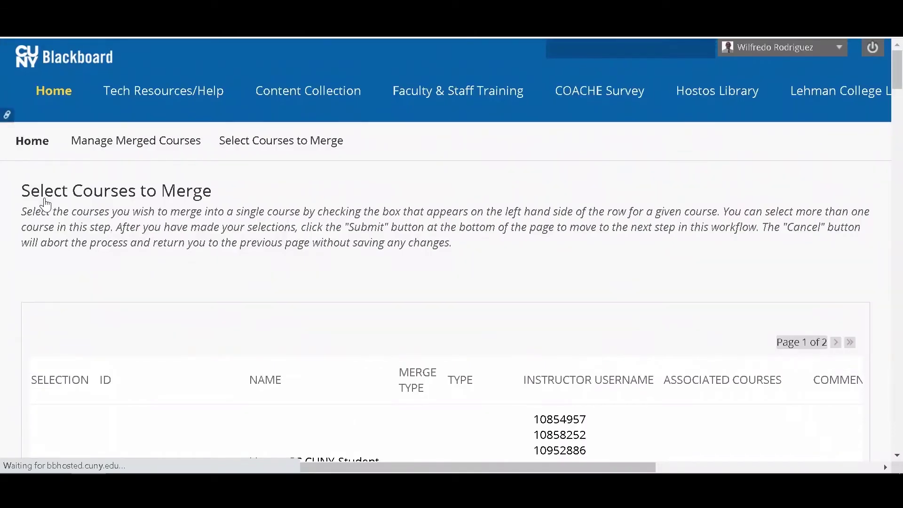
scroll(44, 204, "down", 2)
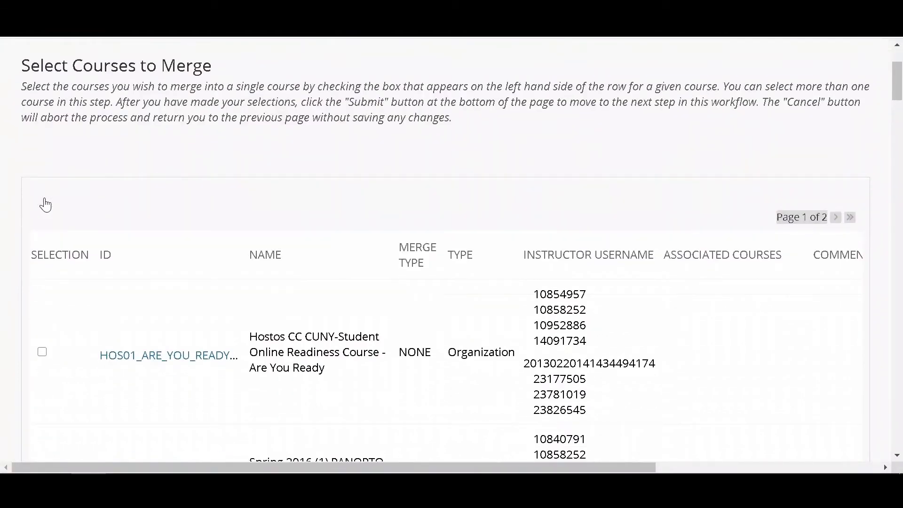
scroll(8, 255, "down", 1)
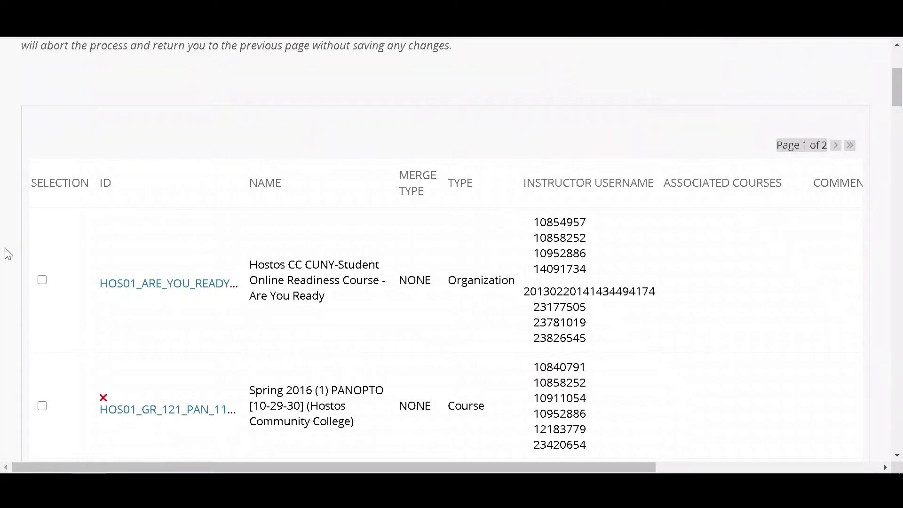
scroll(8, 254, "down", 1)
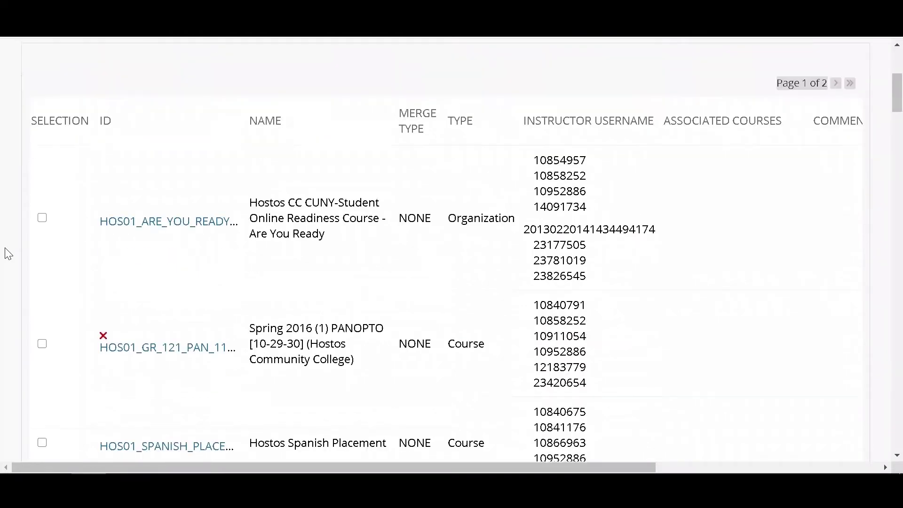
scroll(8, 254, "down", 1)
scroll(8, 254, "down", 2)
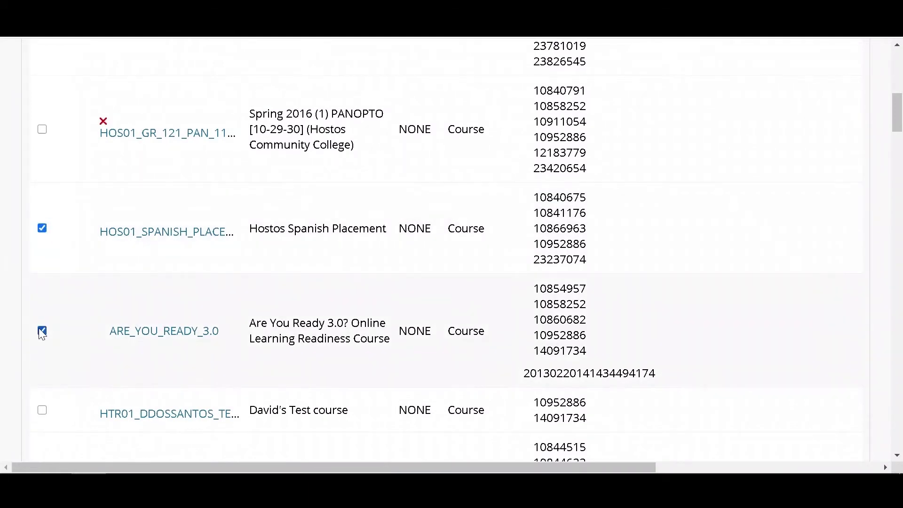
scroll(39, 330, "down", 1)
scroll(559, 182, "down", 3)
scroll(559, 181, "down", 3)
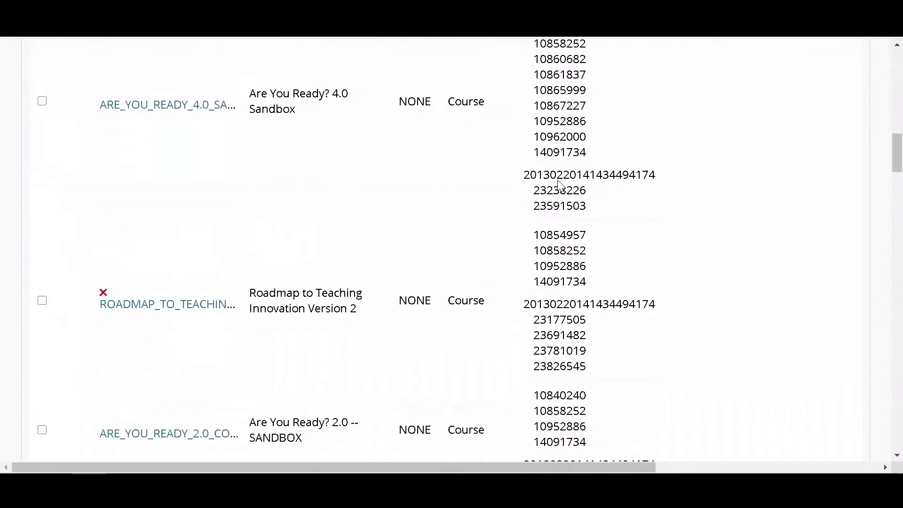
scroll(559, 182, "down", 3)
scroll(559, 181, "down", 3)
scroll(559, 181, "down", 4)
scroll(559, 181, "down", 3)
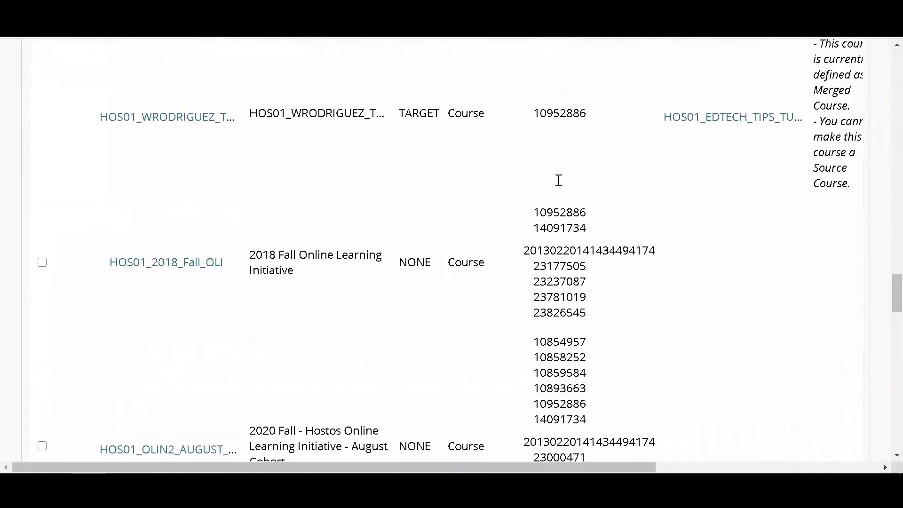
scroll(559, 181, "down", 3)
scroll(559, 182, "down", 3)
scroll(559, 181, "down", 3)
scroll(559, 181, "down", 3)
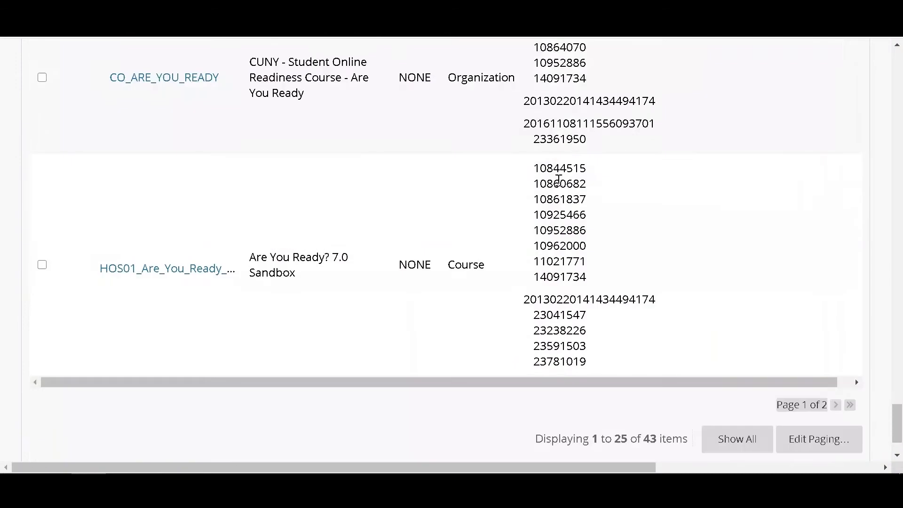
scroll(559, 182, "down", 2)
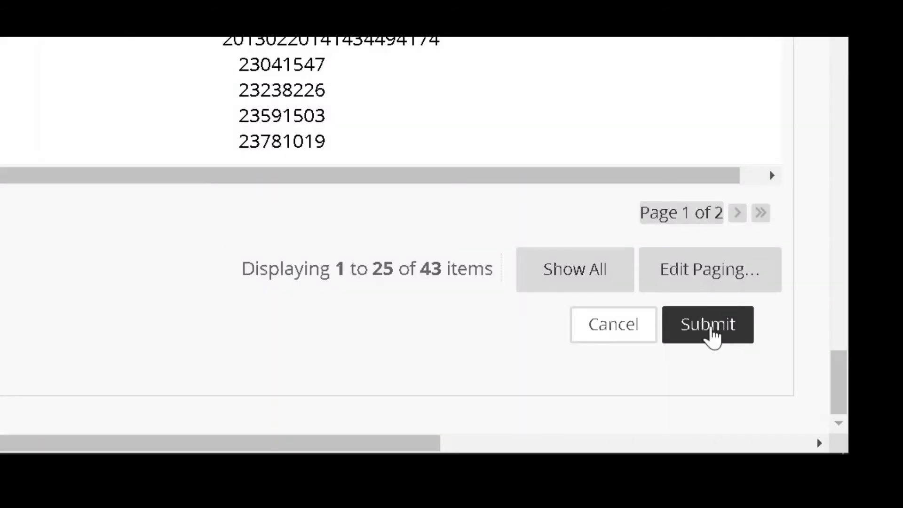
Submit Hostos Spanish Placement and Are You Ready 3.0 as the source courses
left_click(713, 337)
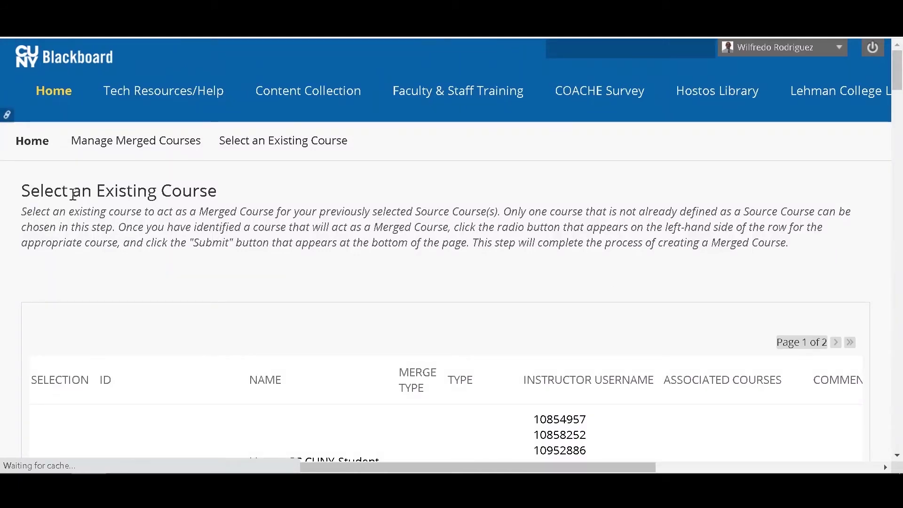
scroll(8, 282, "down", 1)
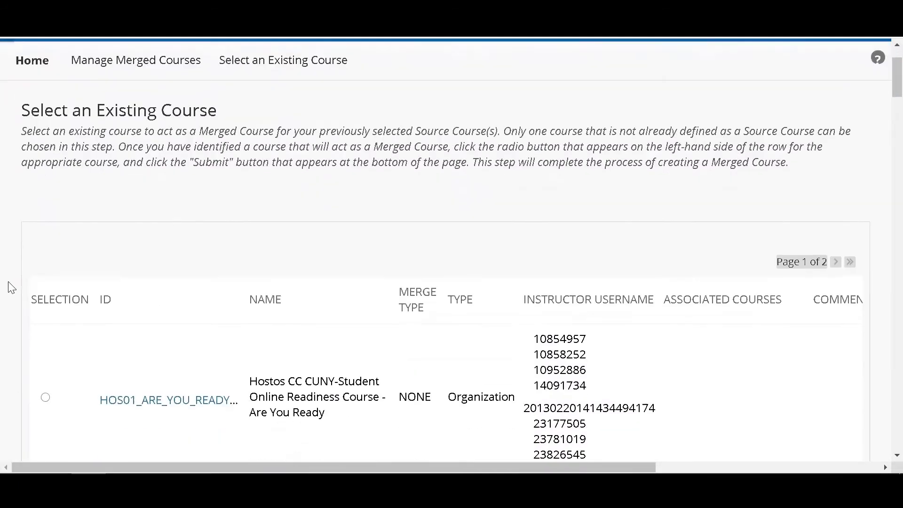
scroll(7, 282, "down", 1)
scroll(8, 282, "down", 1)
scroll(8, 281, "down", 1)
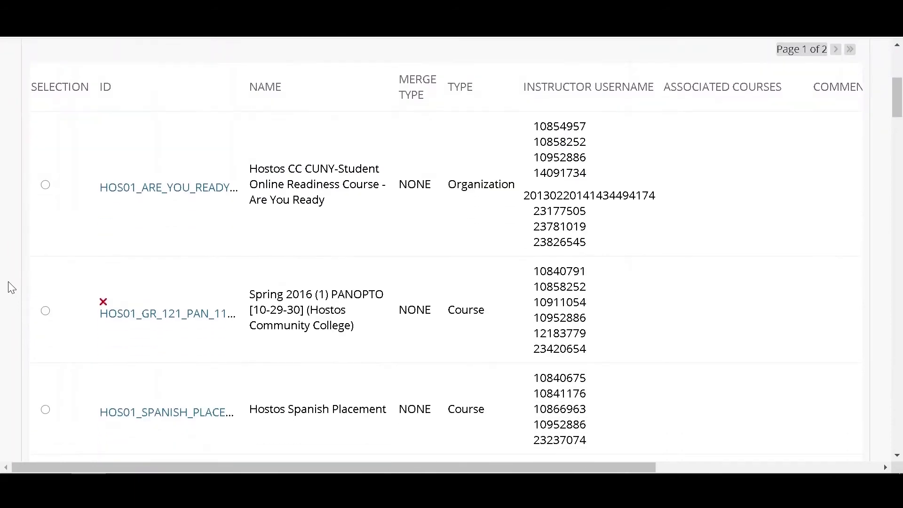
scroll(8, 282, "down", 1)
scroll(8, 282, "down", 1)
scroll(8, 281, "down", 1)
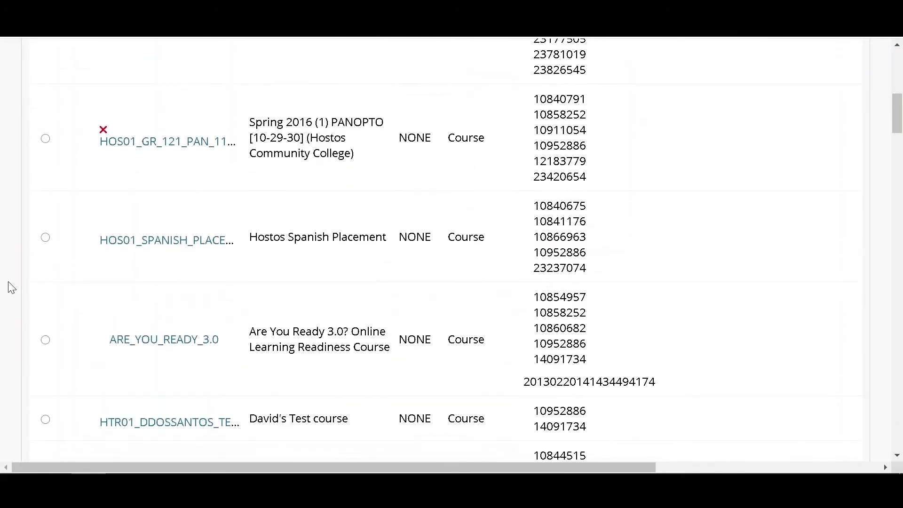
scroll(8, 282, "down", 1)
scroll(8, 282, "down", 1)
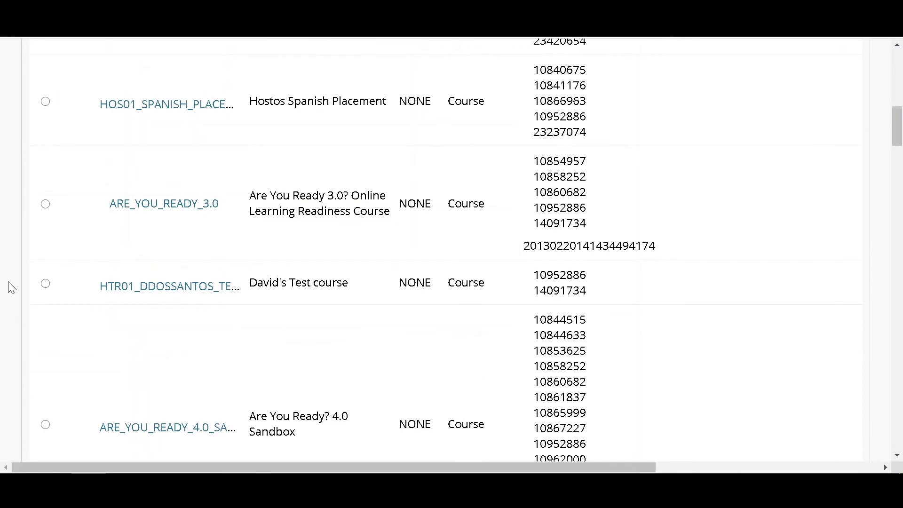
scroll(11, 287, "down", 1)
scroll(11, 287, "down", 2)
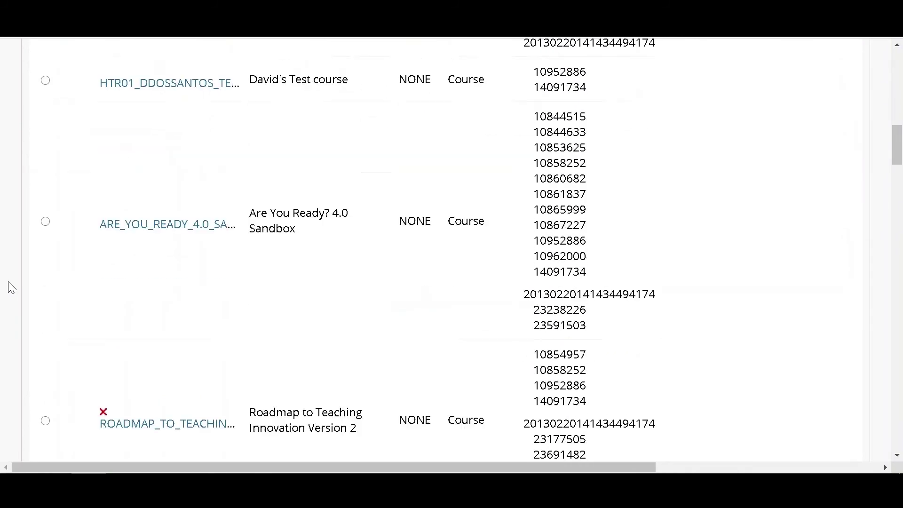
scroll(11, 287, "down", 2)
scroll(11, 287, "down", 1)
scroll(11, 288, "down", 2)
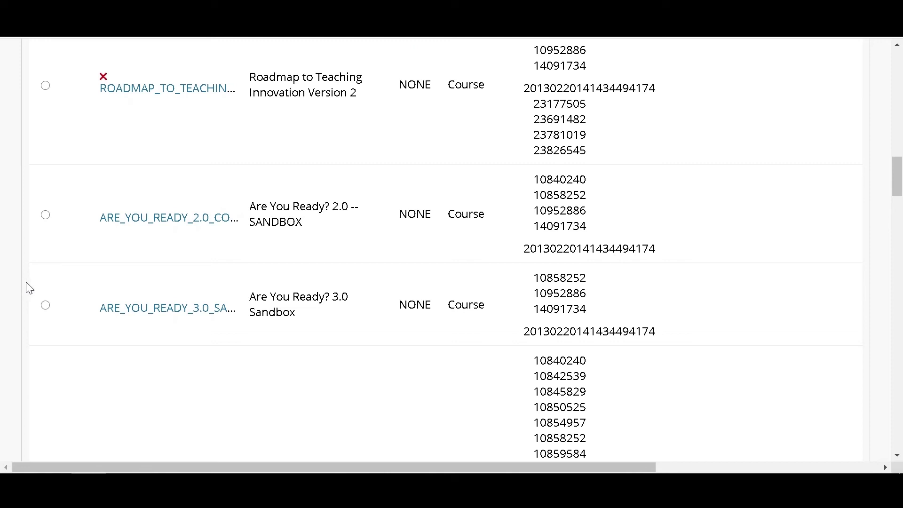
scroll(728, 290, "down", 3)
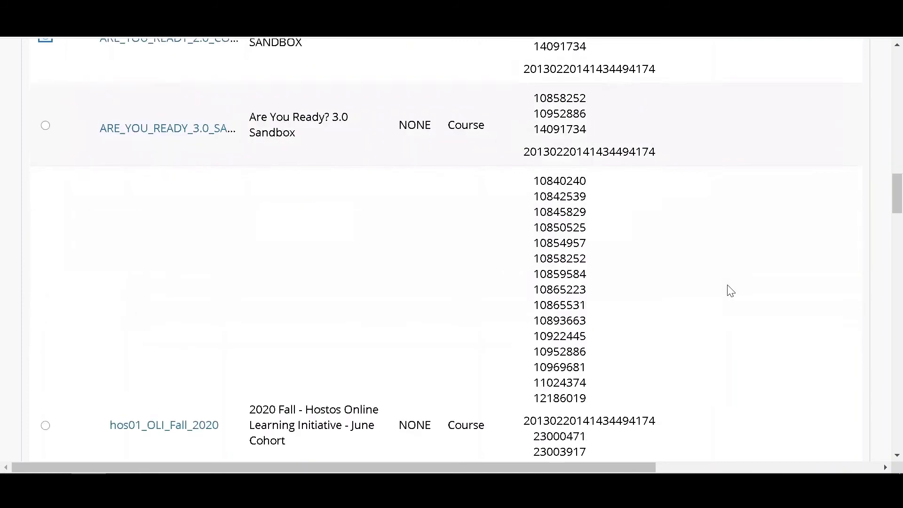
scroll(728, 291, "down", 4)
scroll(729, 291, "down", 4)
scroll(730, 290, "down", 4)
scroll(730, 291, "down", 4)
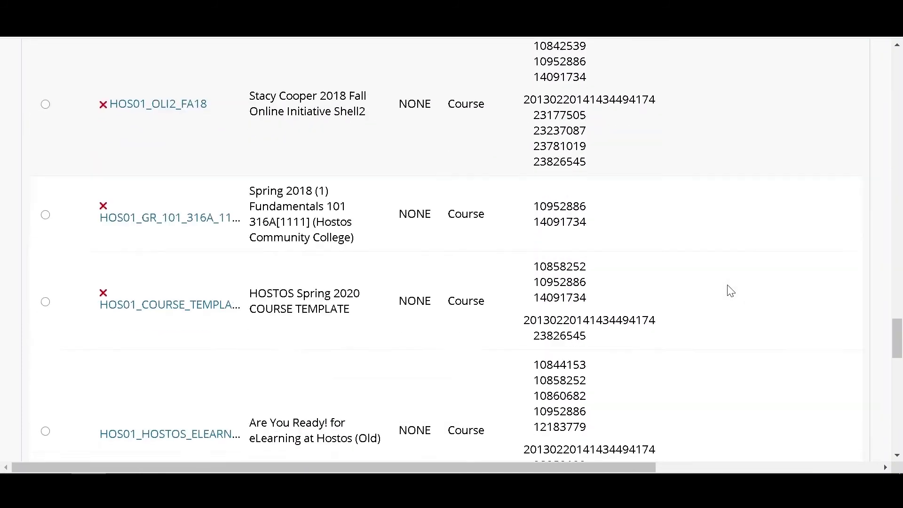
scroll(731, 291, "down", 4)
scroll(730, 291, "down", 4)
scroll(731, 291, "down", 3)
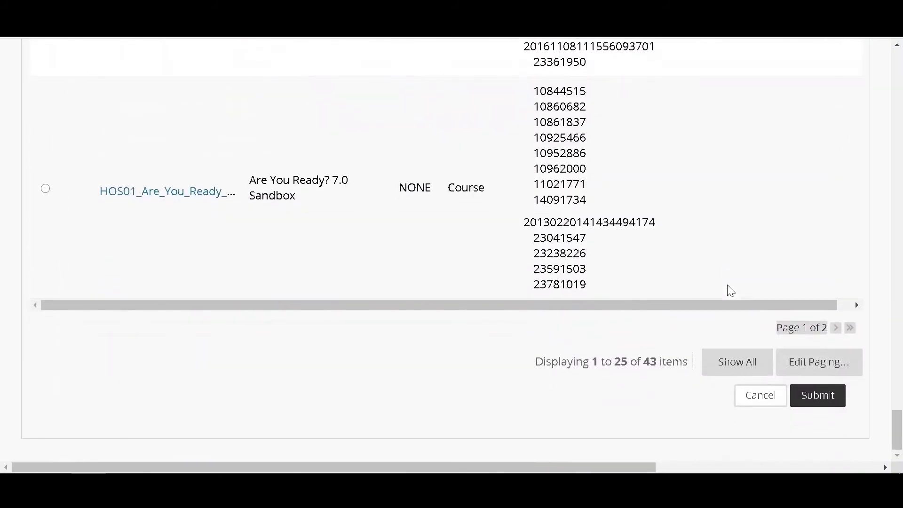